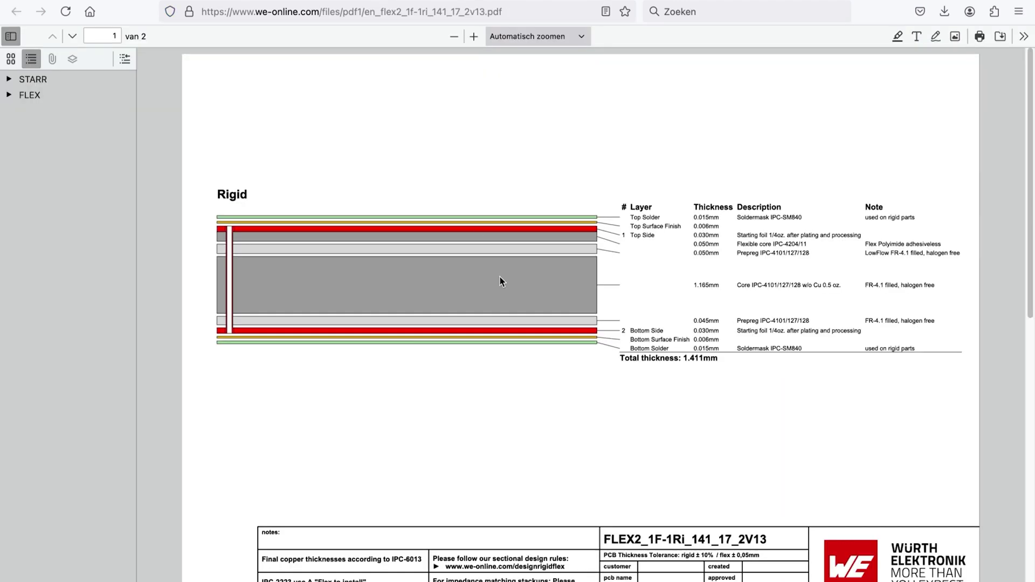
- Scroll the Würth stackup PDF from the page 1 Rigid stackup to the page 2 Flex stackup
scroll(509, 313, "down", 3)
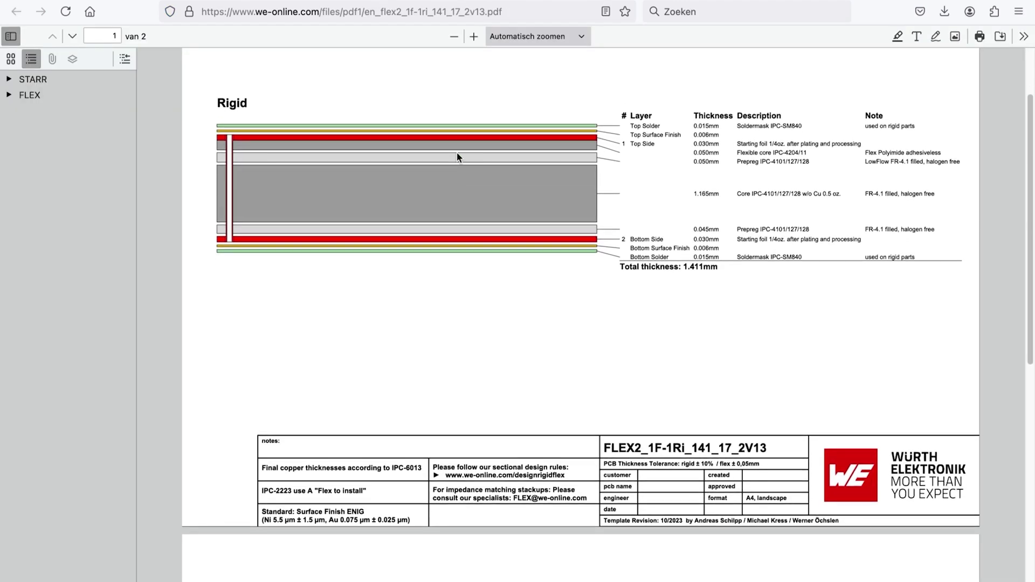
scroll(483, 302, "down", 15)
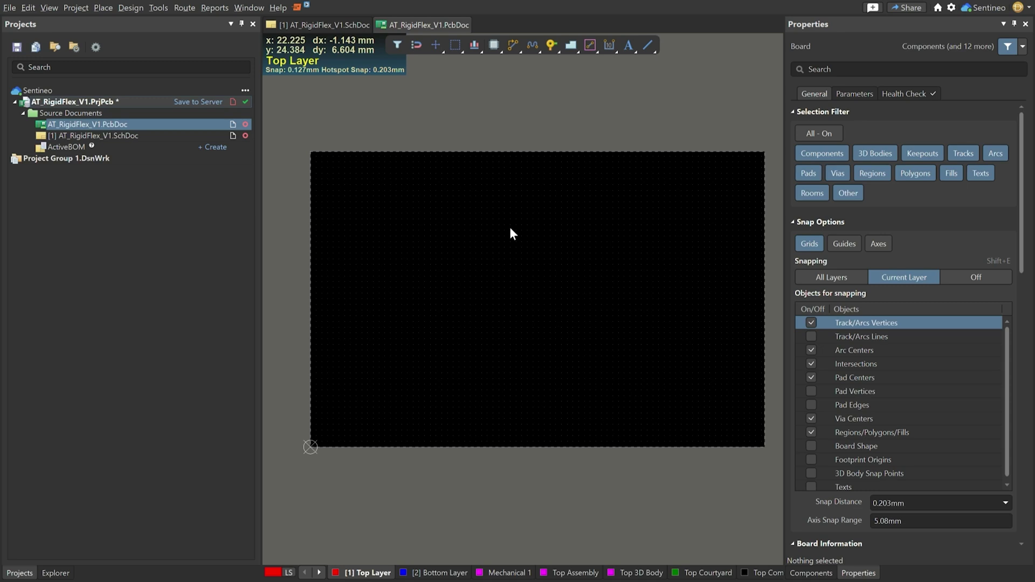
- Open the Layer Stack Manager from the Design menu to view the default 2-layer stack
left_click(130, 8)
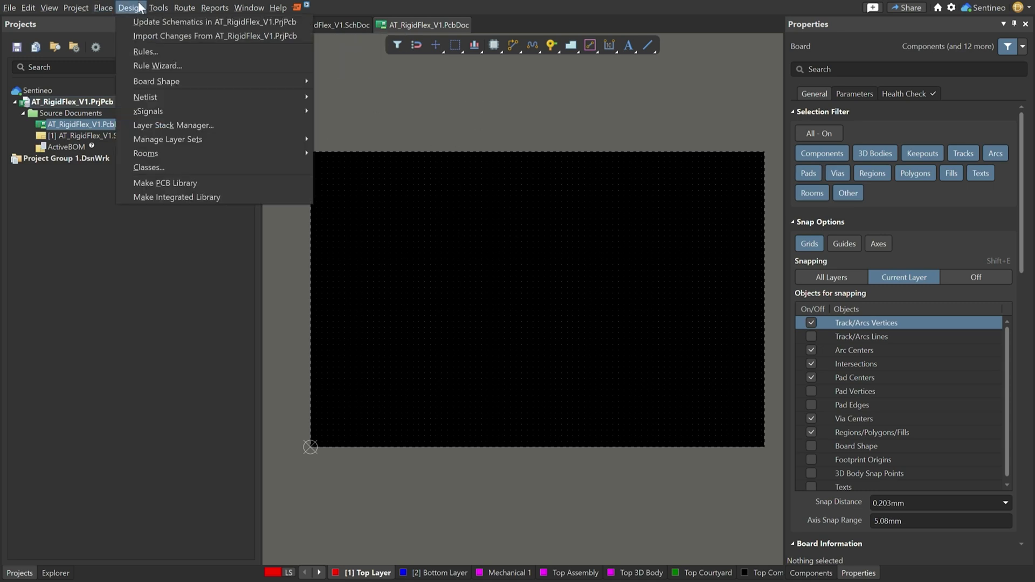
left_click(182, 126)
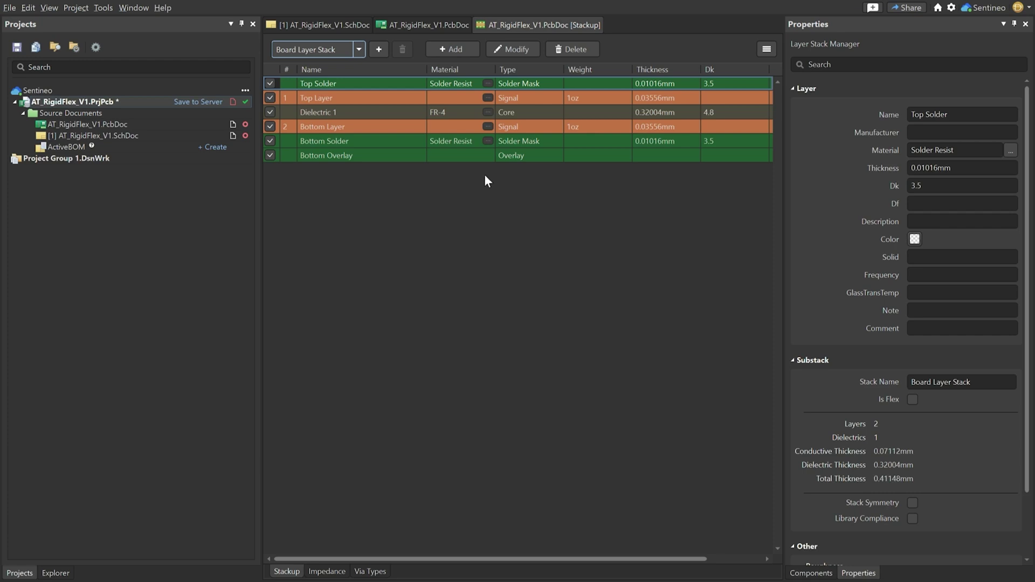
- Load the en_flex2_1f-1ri_141_17_2v13(1).stackup file, giving a 1.41116mm Würth stack
left_click(10, 7)
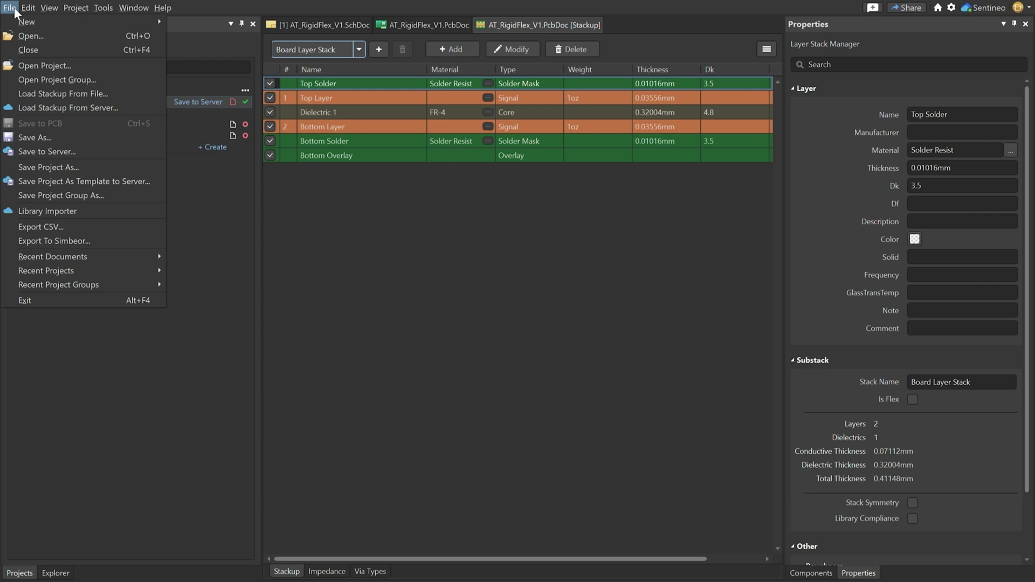
left_click(34, 93)
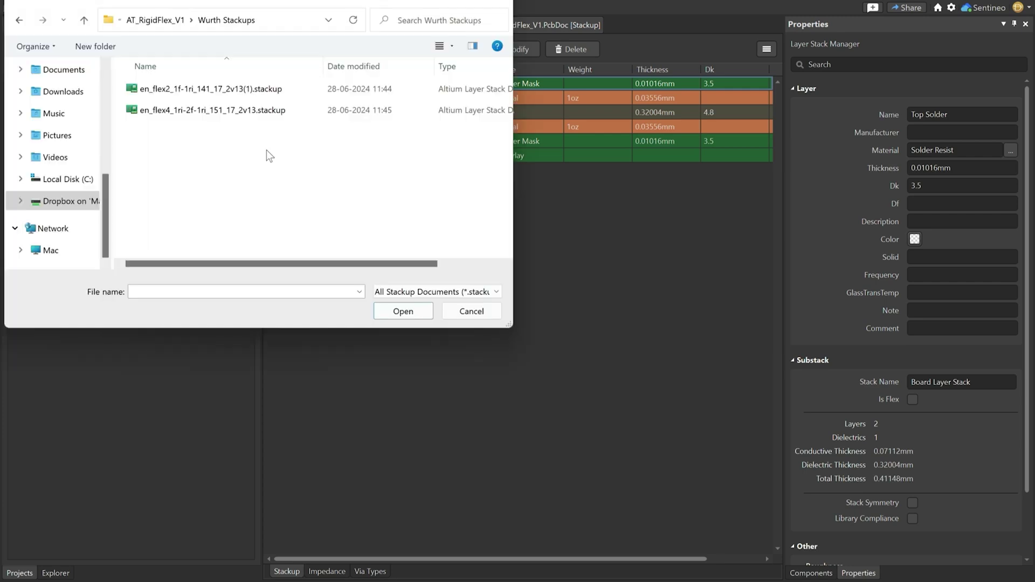
left_click(155, 88)
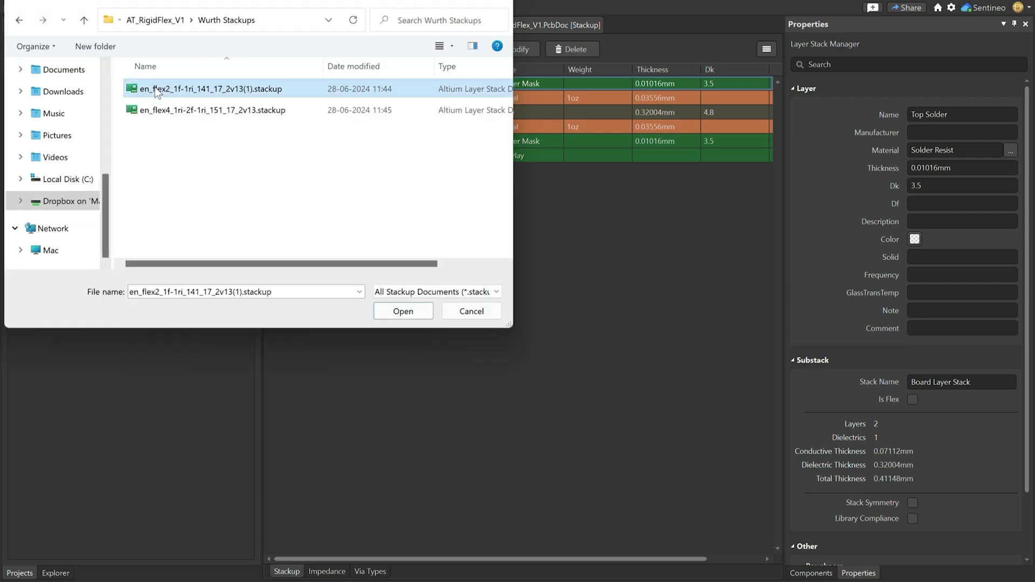
left_click(384, 312)
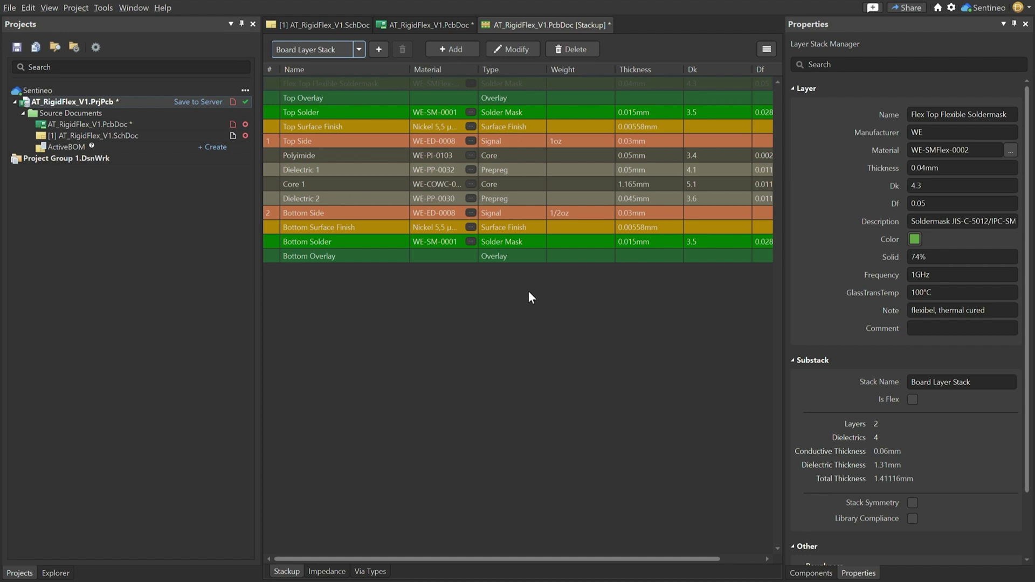
- Switch the substack dropdown from Board Layer Stack to Flex
left_click(358, 48)
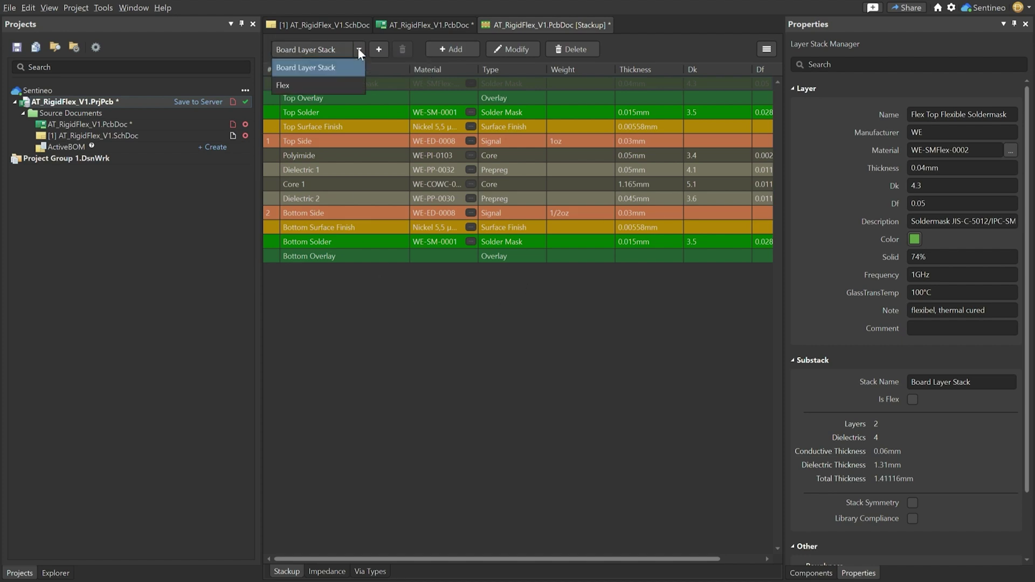
left_click(311, 85)
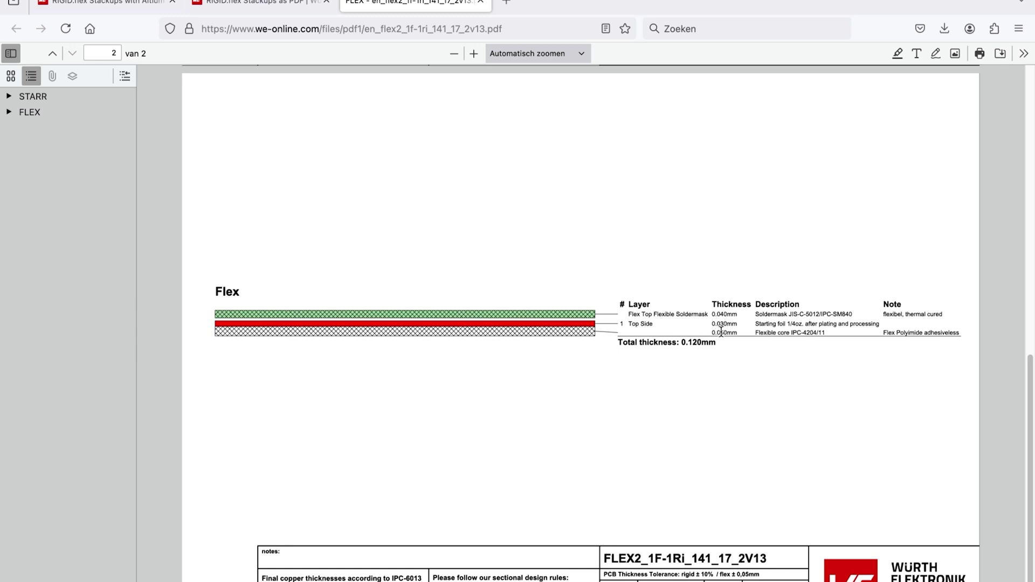
- Return to Altium and switch the substack back to the full Board Layer Stack
key("super+Tab")
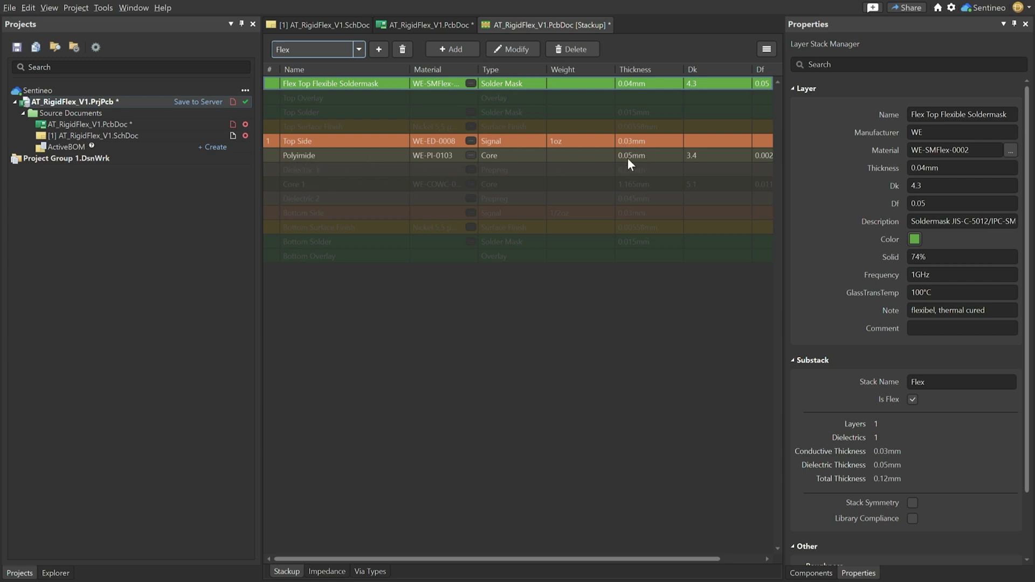
left_click(358, 48)
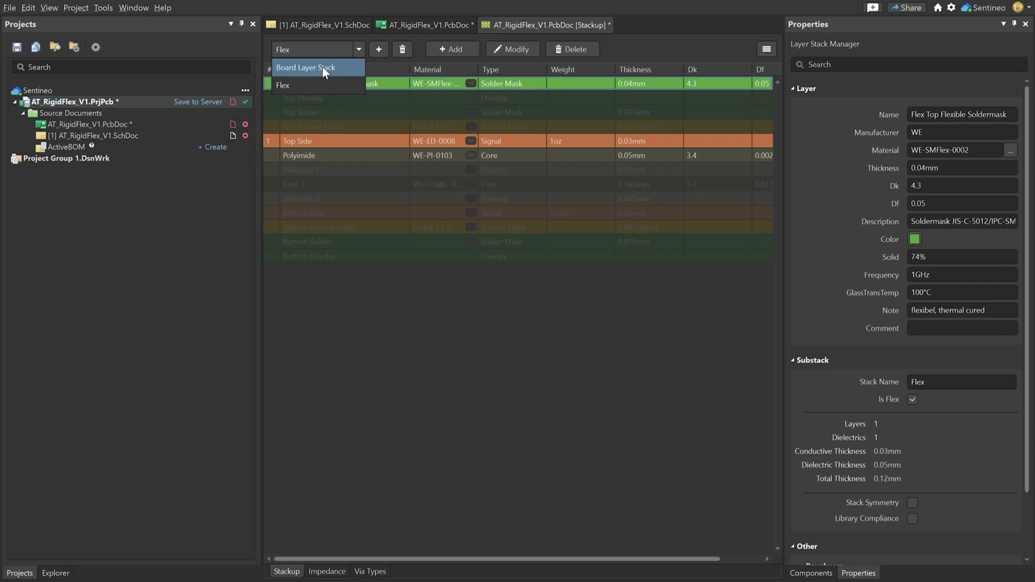
key("Escape")
key("Up")
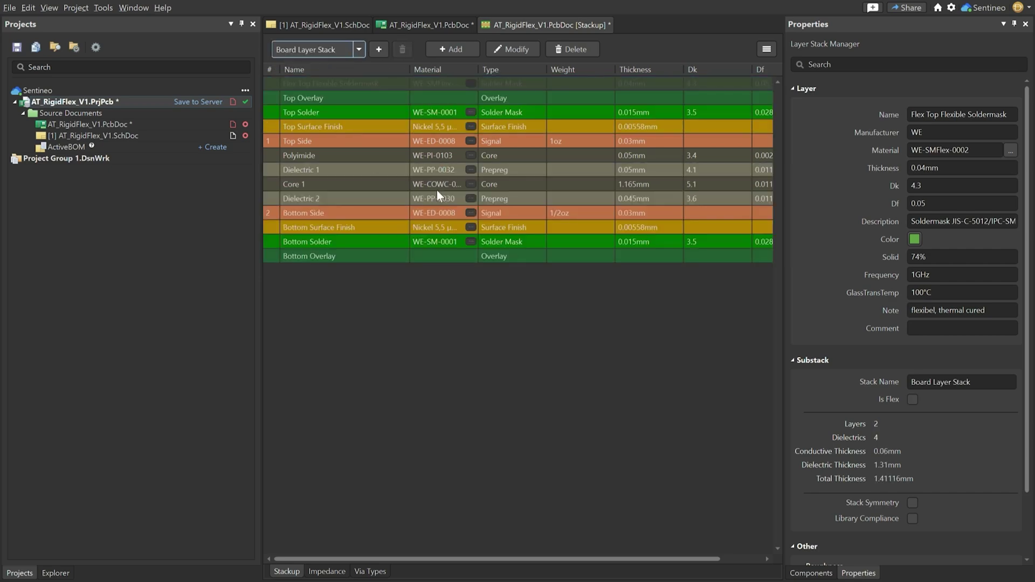
- Scroll the Würth PDF up to the page 1 Rigid stackup for comparison
key("ctrl+Left")
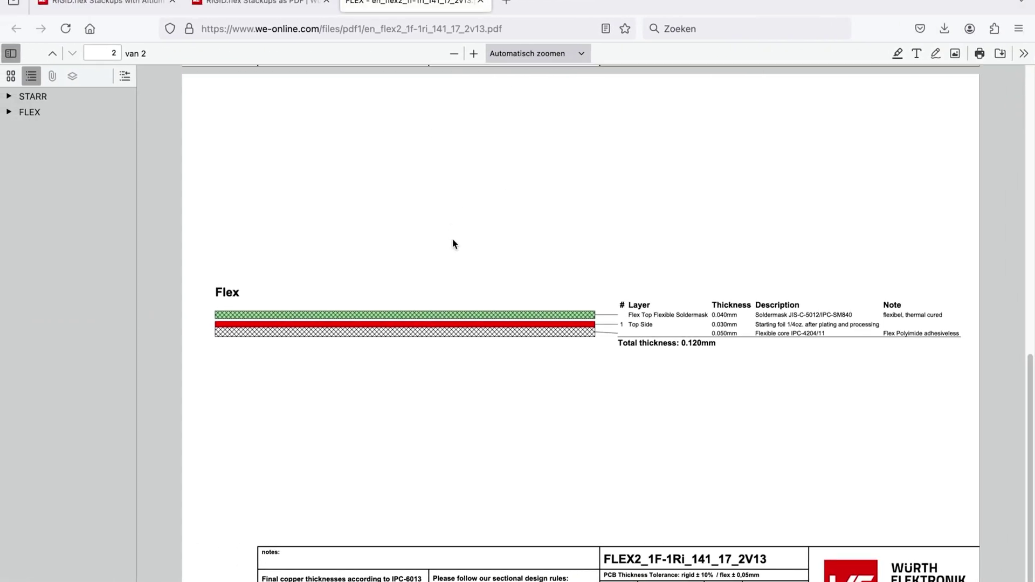
scroll(453, 244, "up", 5)
scroll(453, 244, "up", 5)
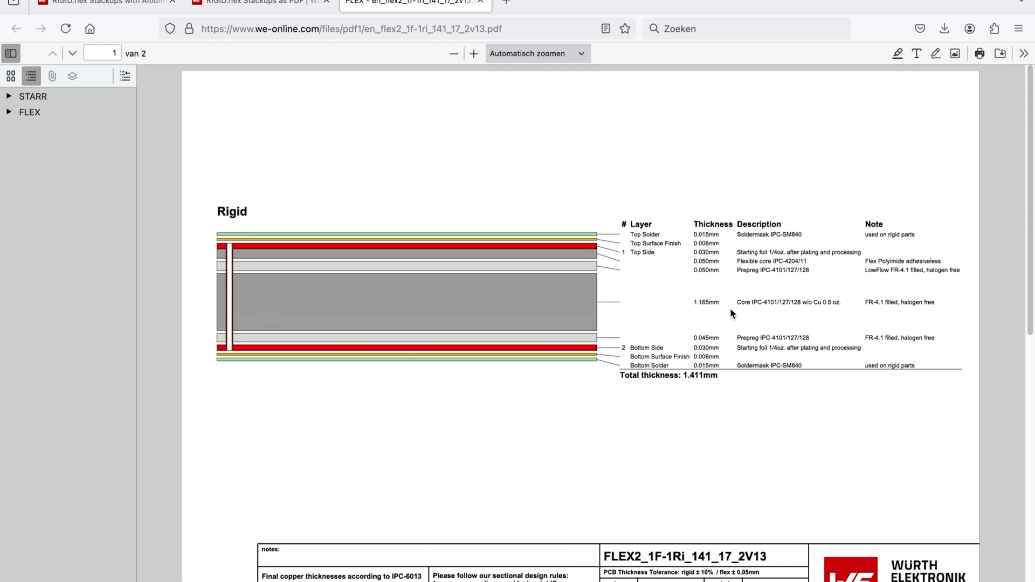
key("ctrl+Right")
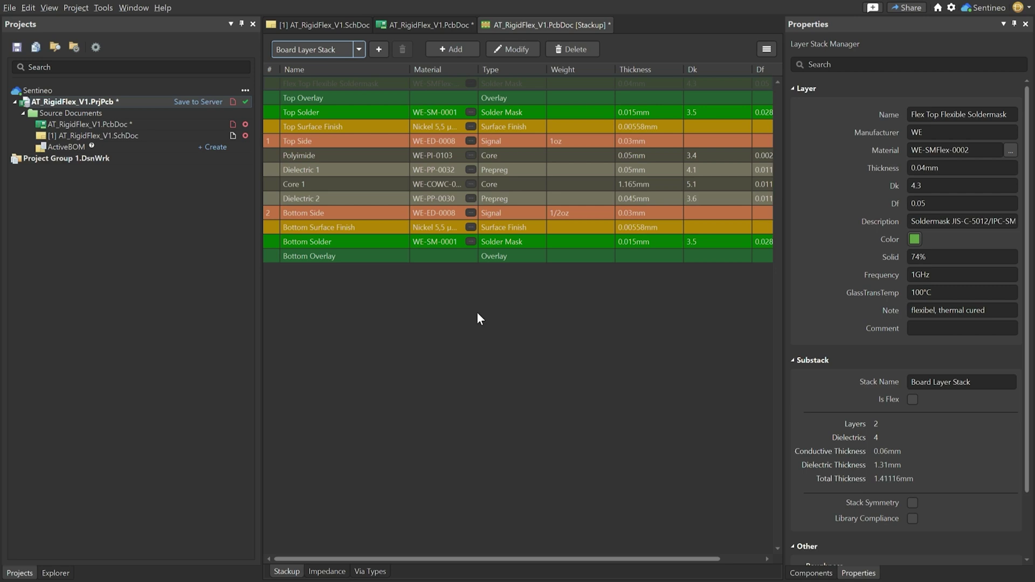
- Load the en_flex4_1ri-2f-1ri_151_17_2v13.stackup Würth stackup file
left_click(10, 8)
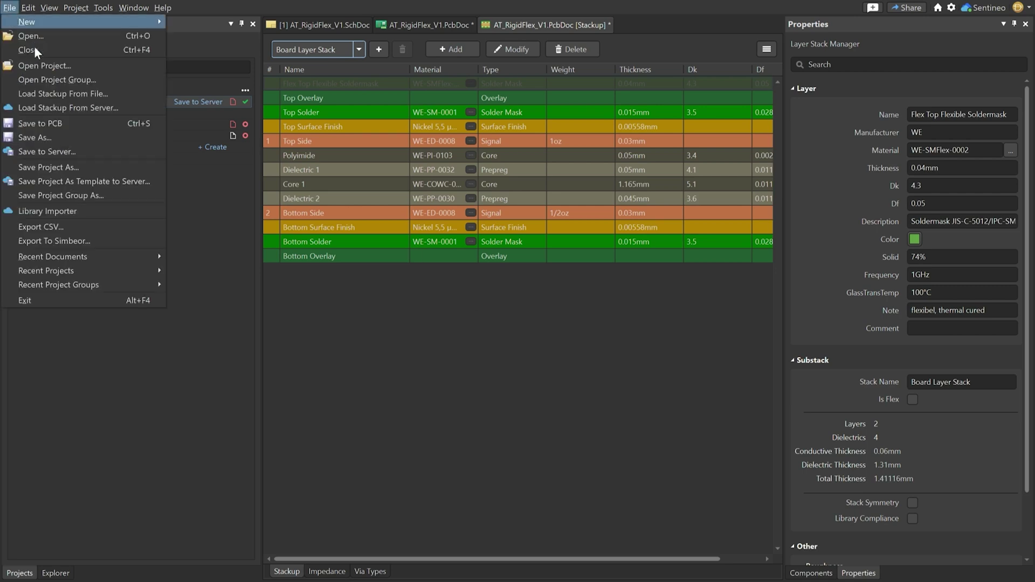
left_click(60, 94)
left_click(195, 110)
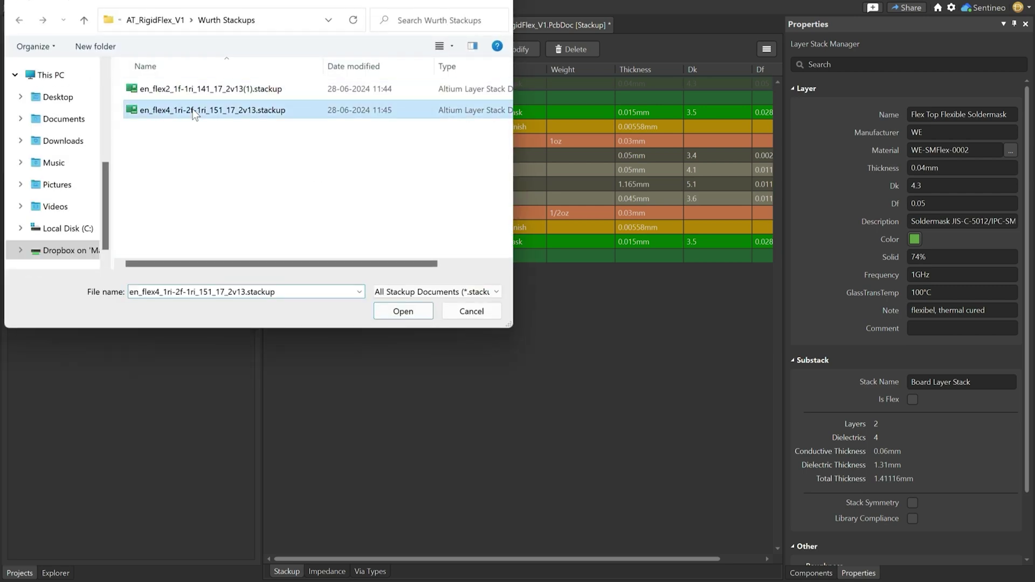
left_click(394, 313)
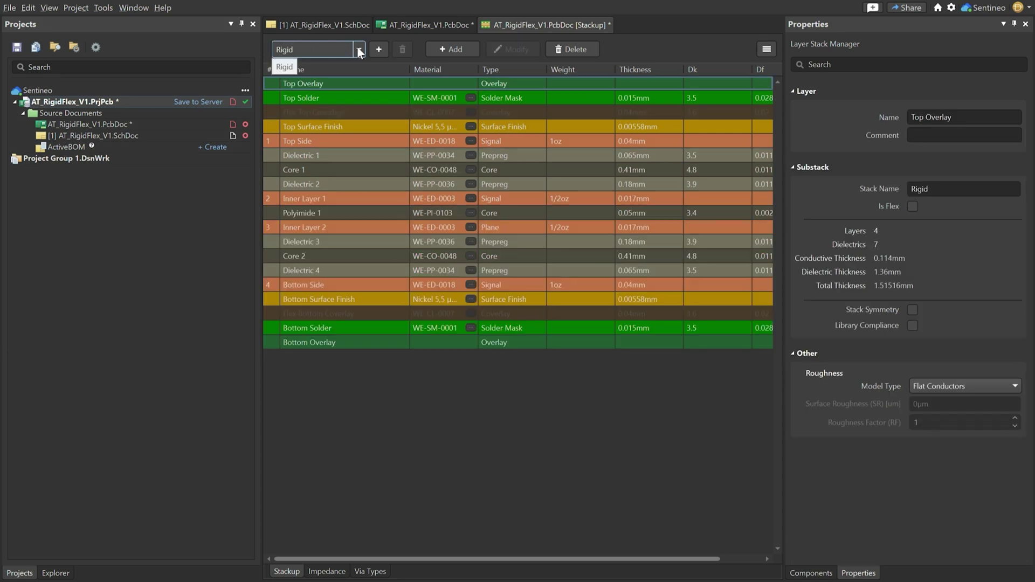
- Check the Rigid and Flex substacks, then select Flex to view its coverlays
left_click(358, 49)
left_click(357, 48)
left_click(358, 50)
left_click(359, 49)
left_click(309, 79)
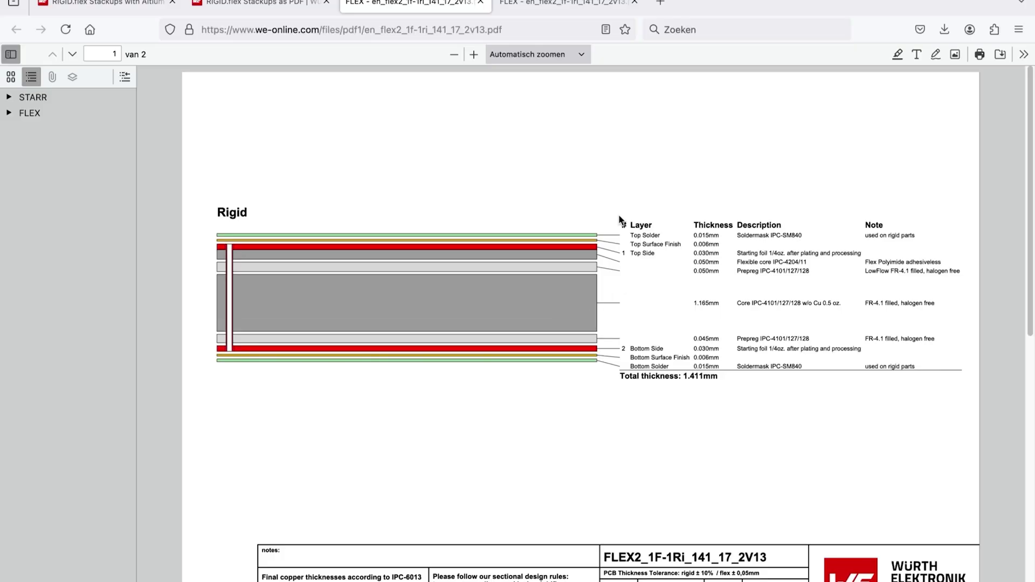
scroll(568, 430, "down", 10)
scroll(568, 430, "down", 2)
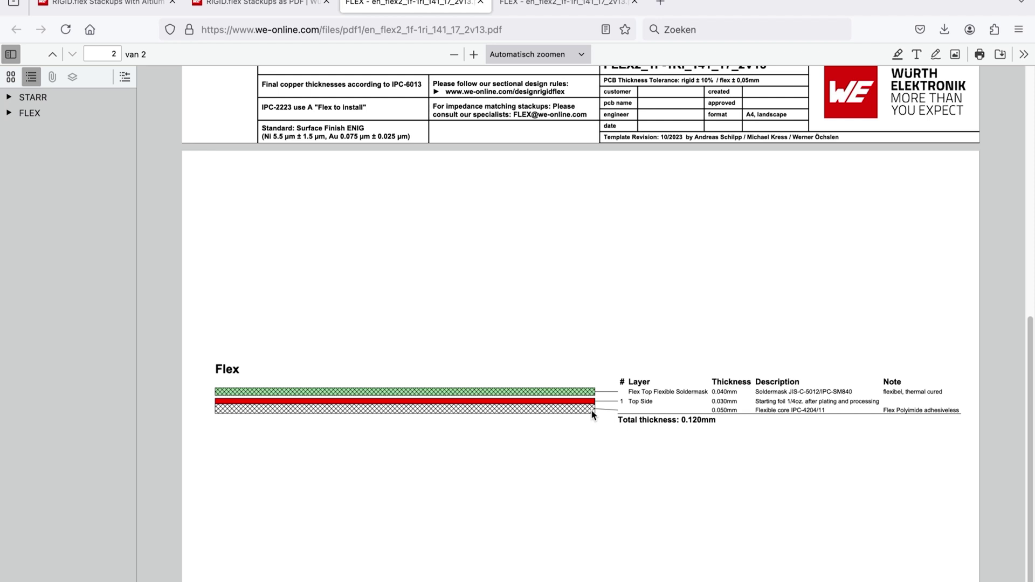
scroll(580, 413, "up", 10)
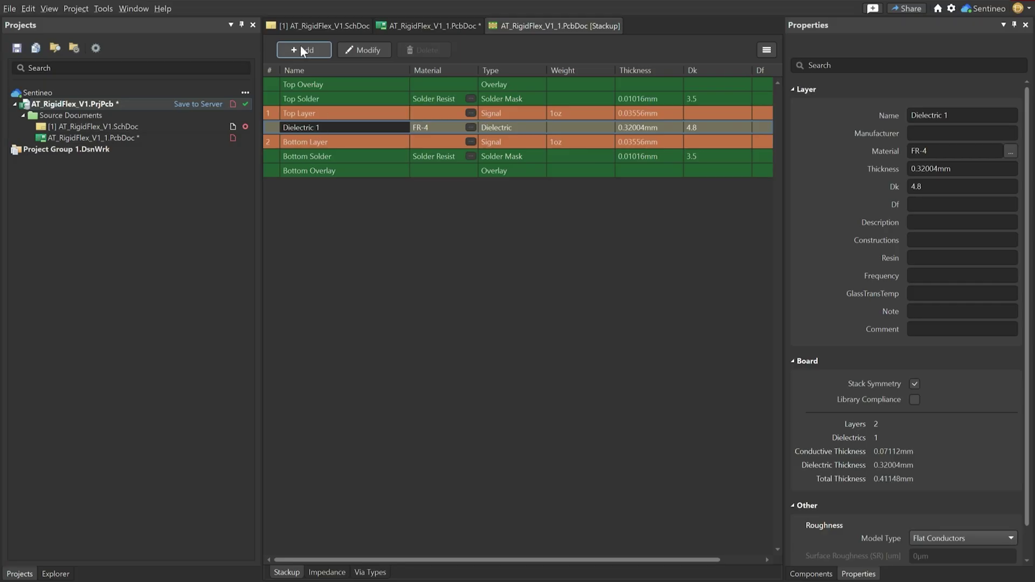
- Add core layers around Dielectric 1 and set Dielectric 2 to 0.05mm thick
left_click(300, 49)
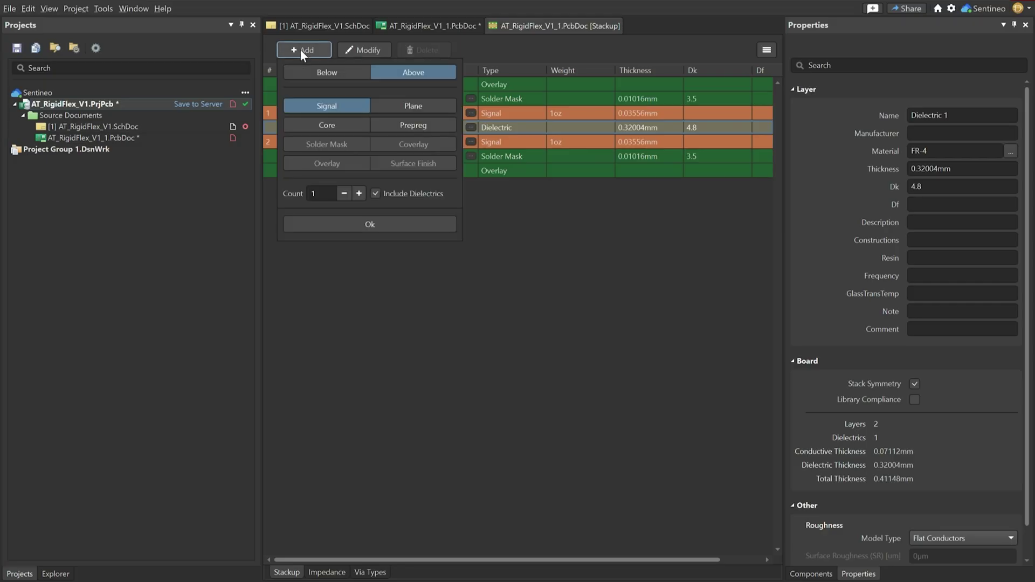
left_click(328, 126)
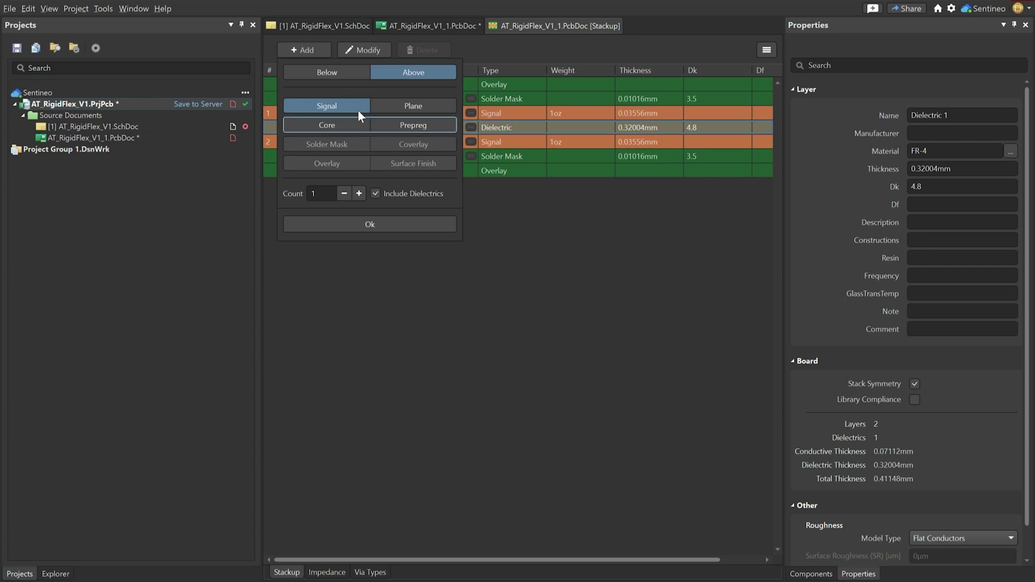
left_click(388, 222)
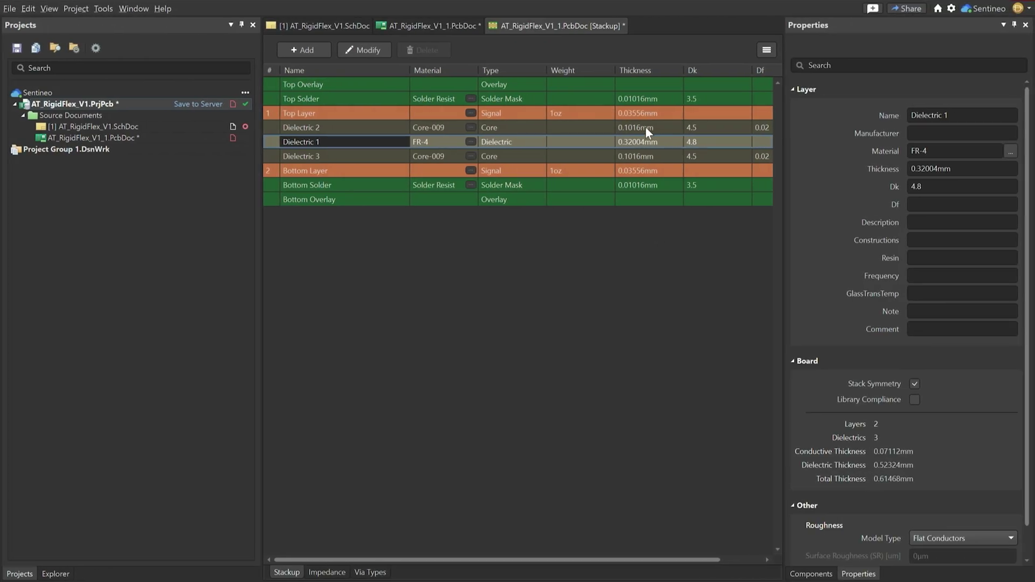
left_click(643, 127)
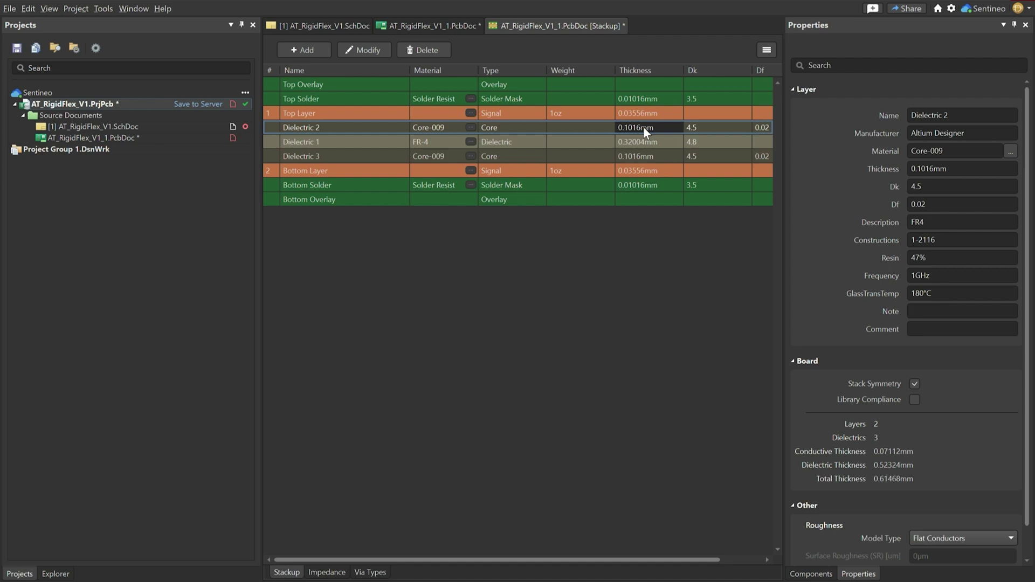
left_click(642, 128)
key("BackSpace")
key("BackSpace")
key("BackSpace")
key("BackSpace")
type("05")
key("Return")
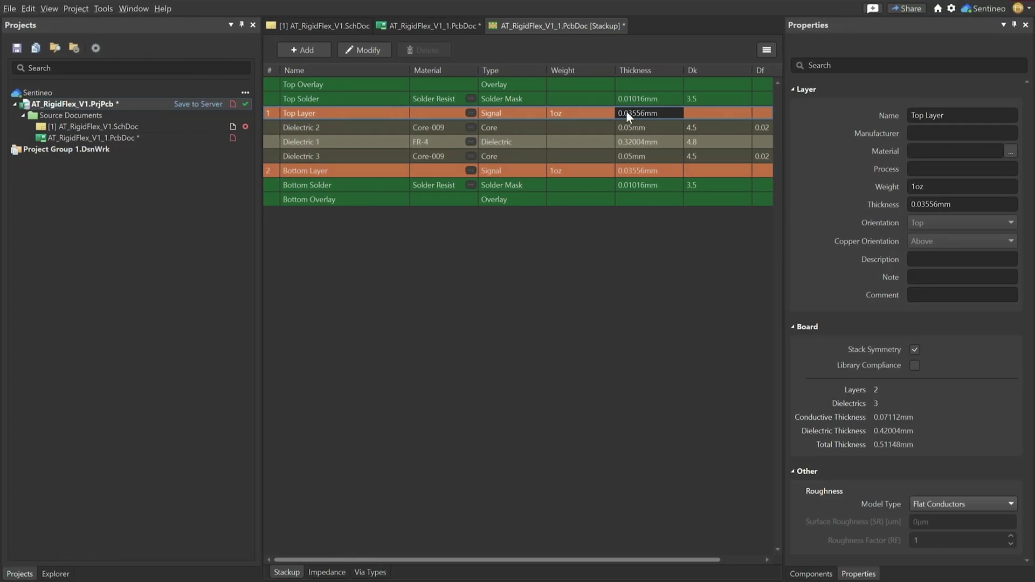
- Set Top Solder thickness to 0.015mm, mirrored to Bottom Solder, totalling 0.51004mm
left_click(626, 111)
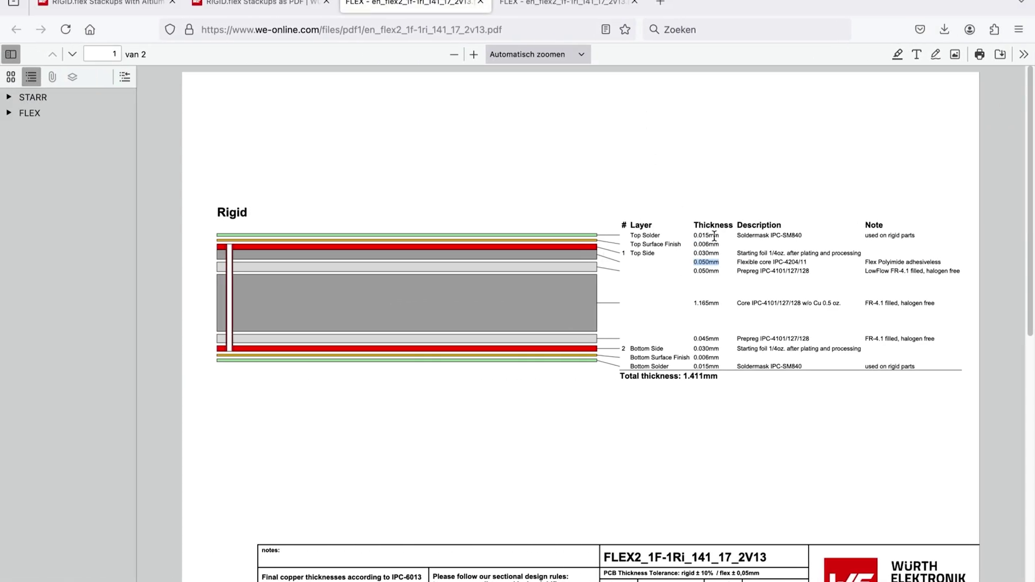
key("ctrl+Right")
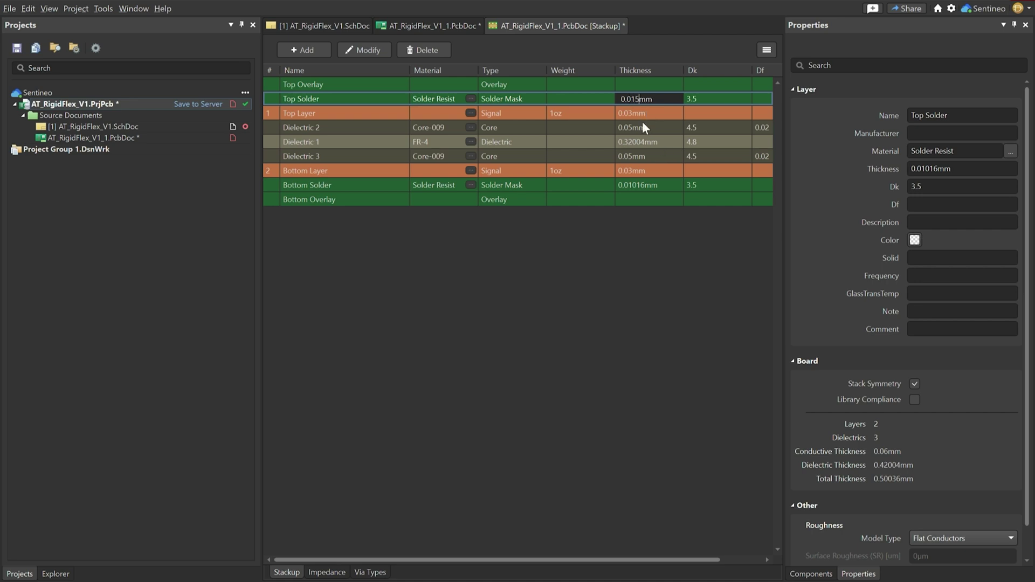
key("Return")
key("super+Tab")
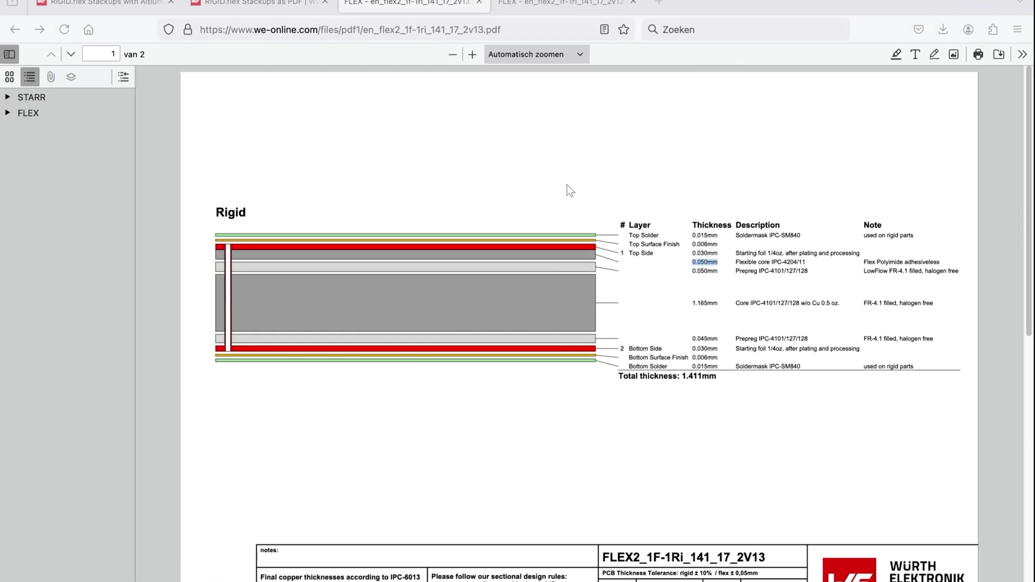
scroll(581, 201, "down", 10)
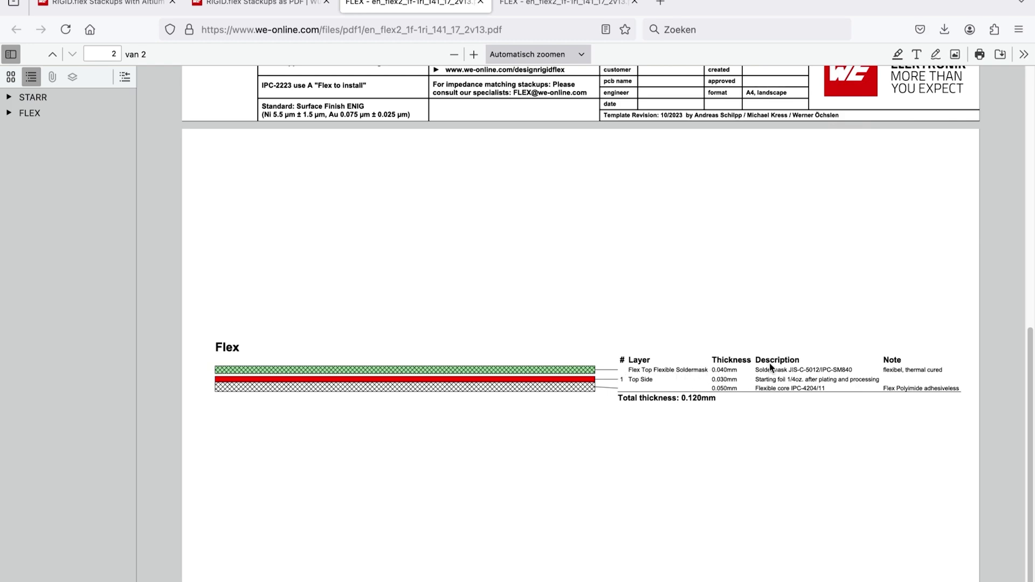
scroll(731, 369, "up", 10)
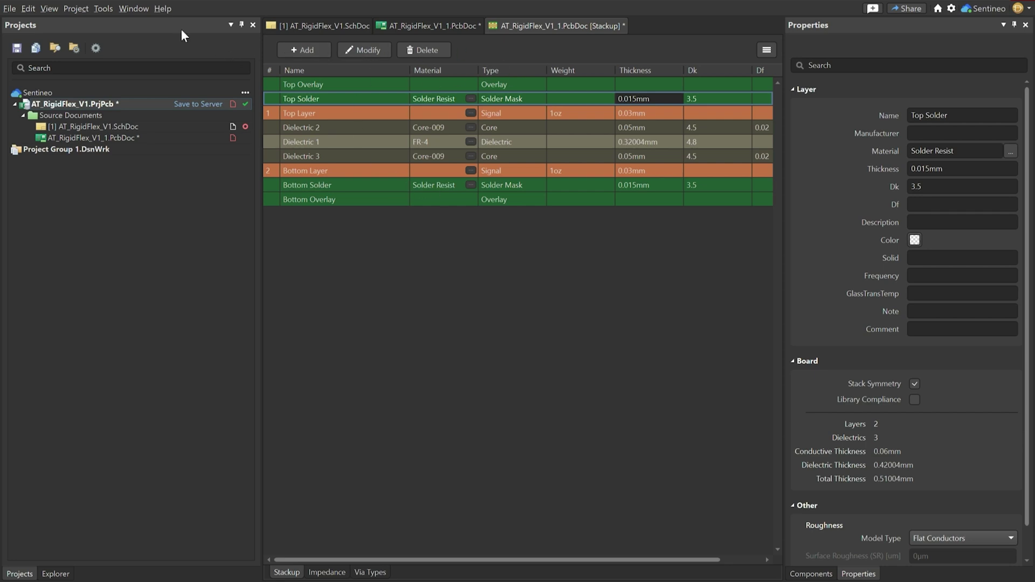
- Enable the Rigid/Flex stackup feature from the Tools > Features menu
left_click(103, 9)
mouse_move(131, 50)
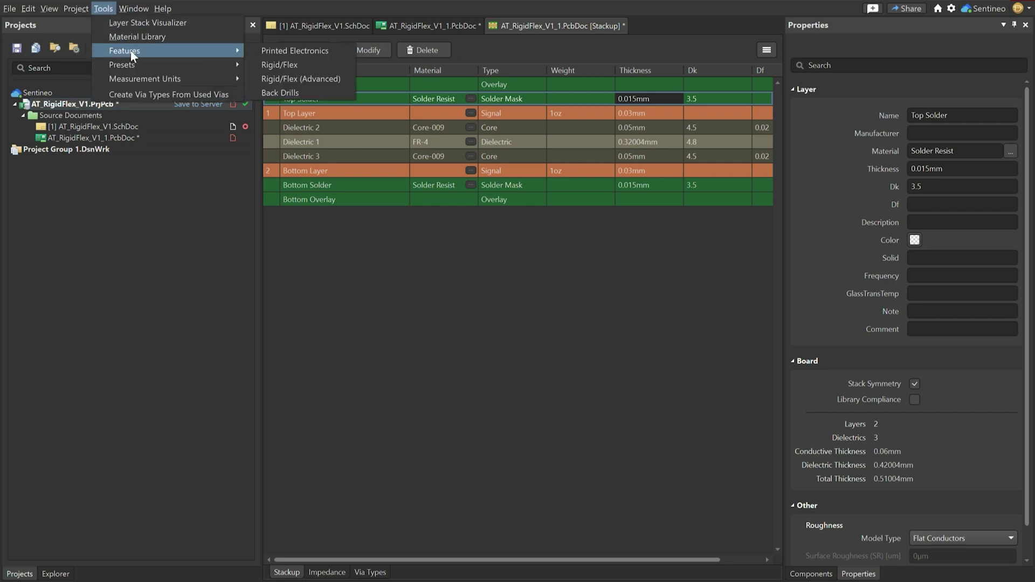
left_click(280, 63)
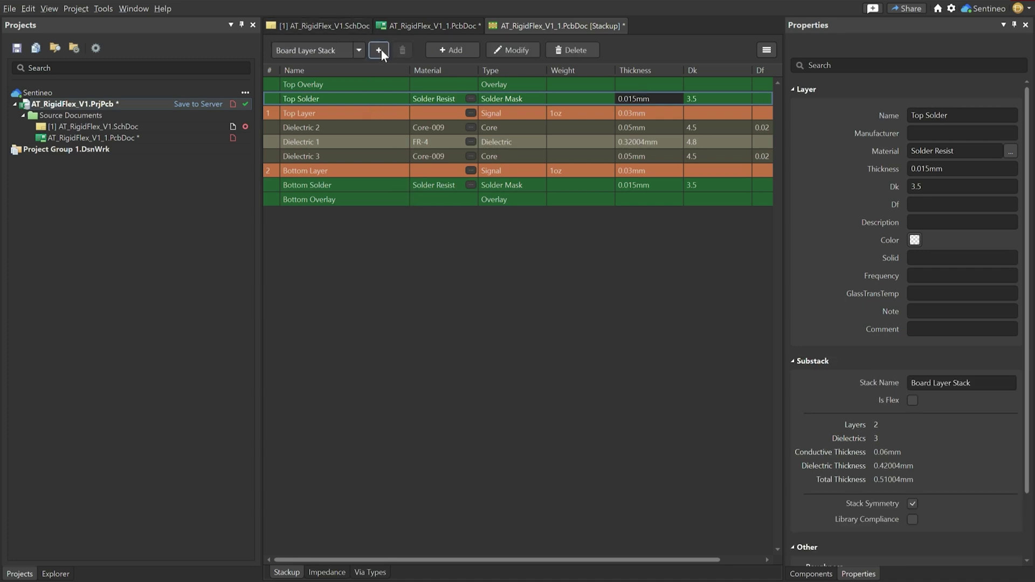
- Add substack Stack1 and exclude all layers except Top Layer and Dielectric 2
left_click(379, 50)
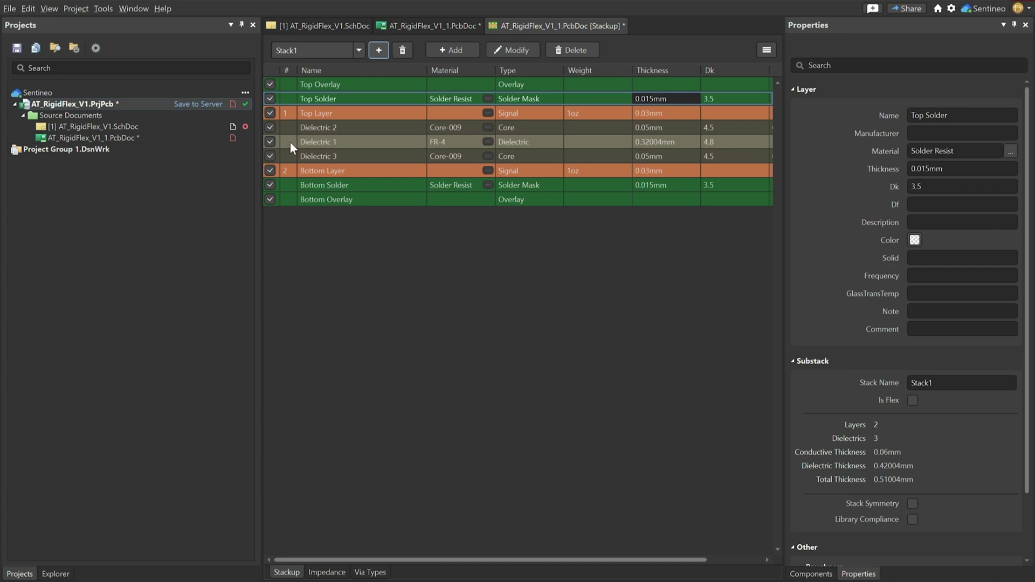
left_click(269, 83)
left_click(270, 100)
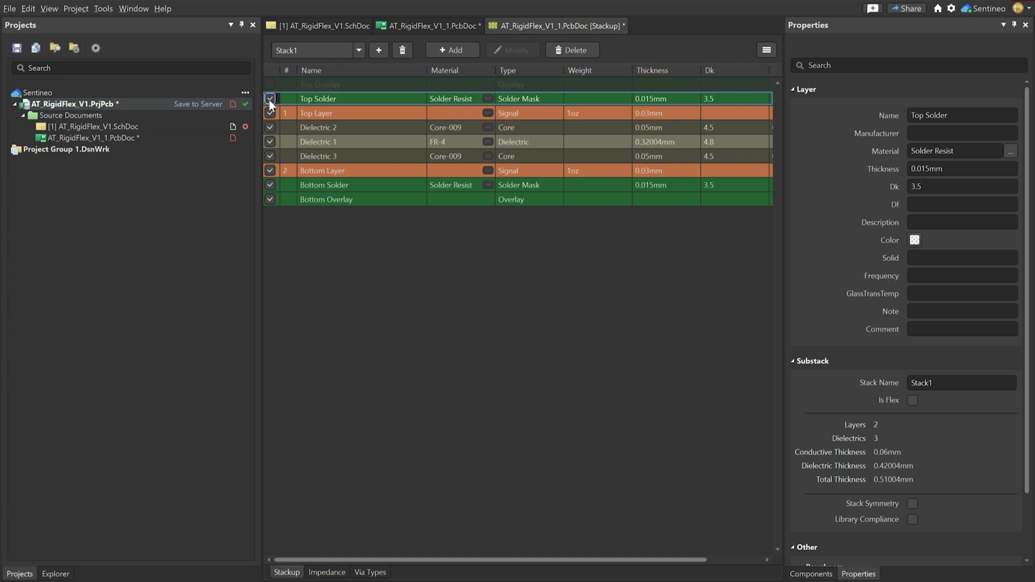
left_click(269, 99)
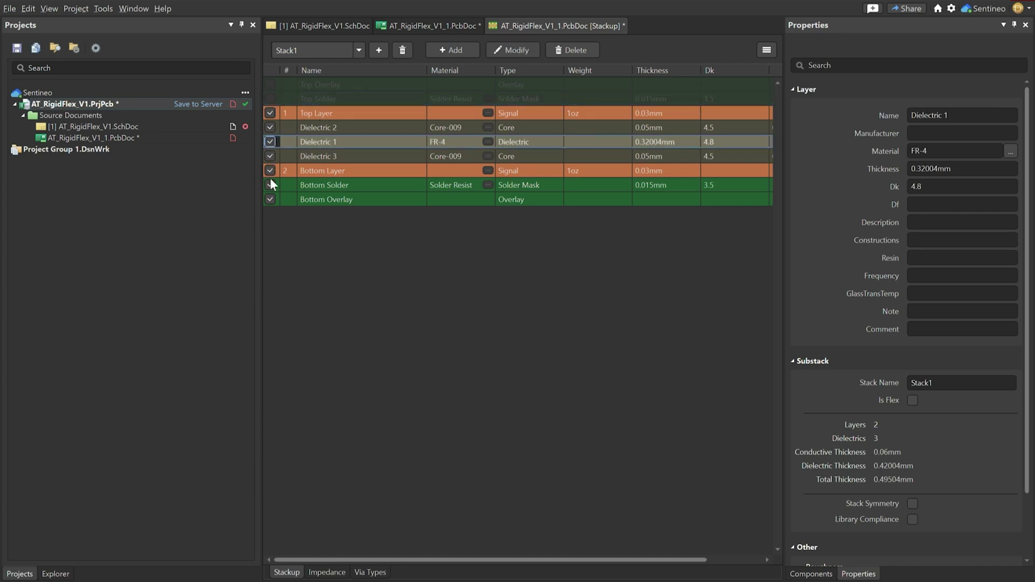
left_click(490, 171)
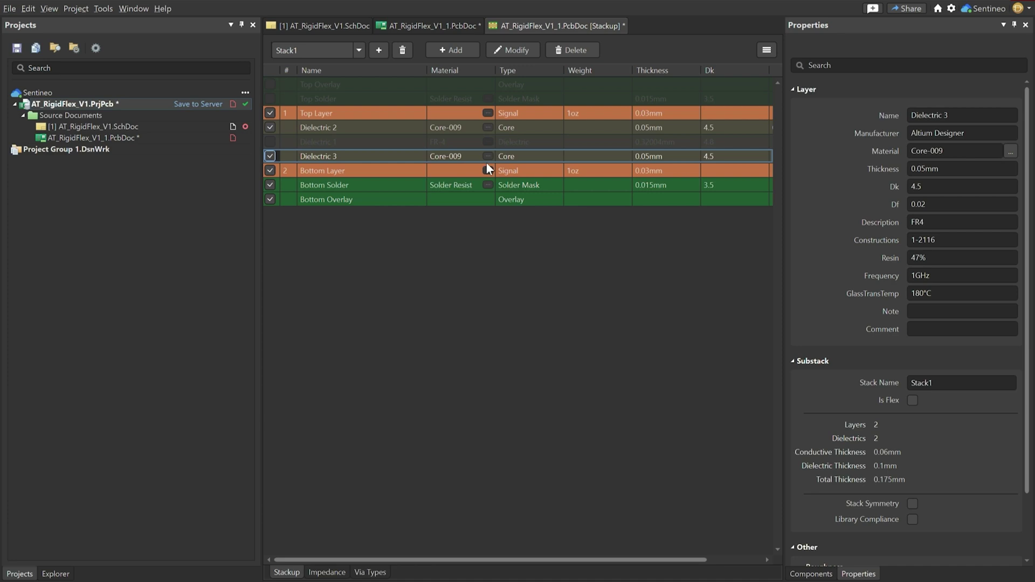
key("space")
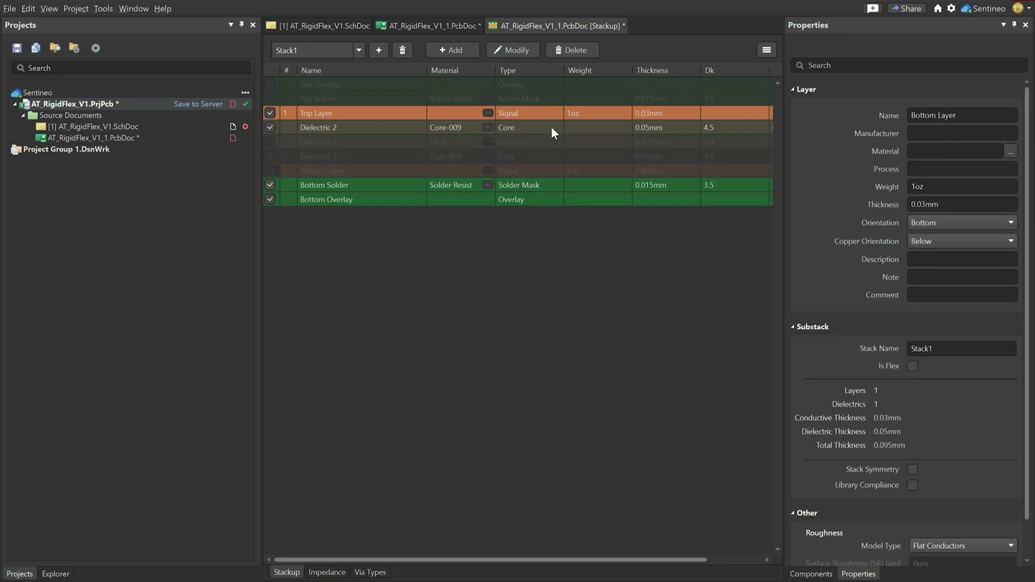
key("Down")
key("space")
key("Down")
key("space")
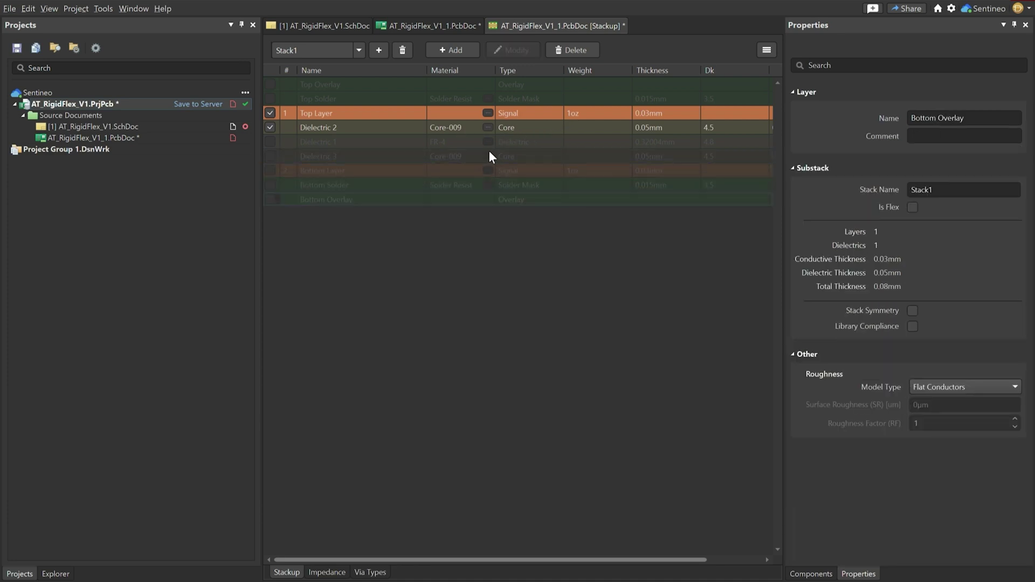
- Rename Stack1 to 'Flex' and tick Is Flex in Properties
left_click(952, 190)
type("Flex")
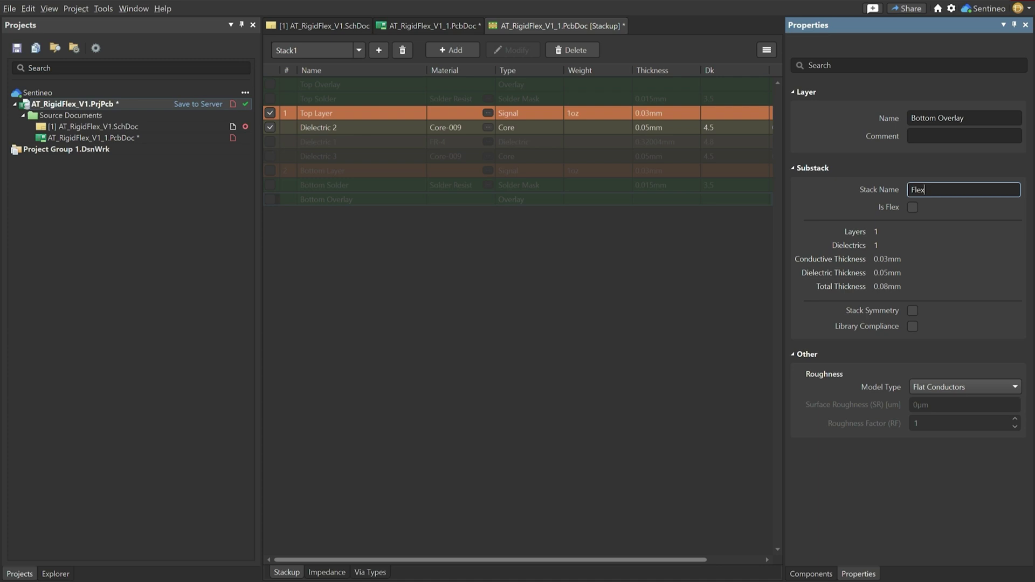
left_click(913, 207)
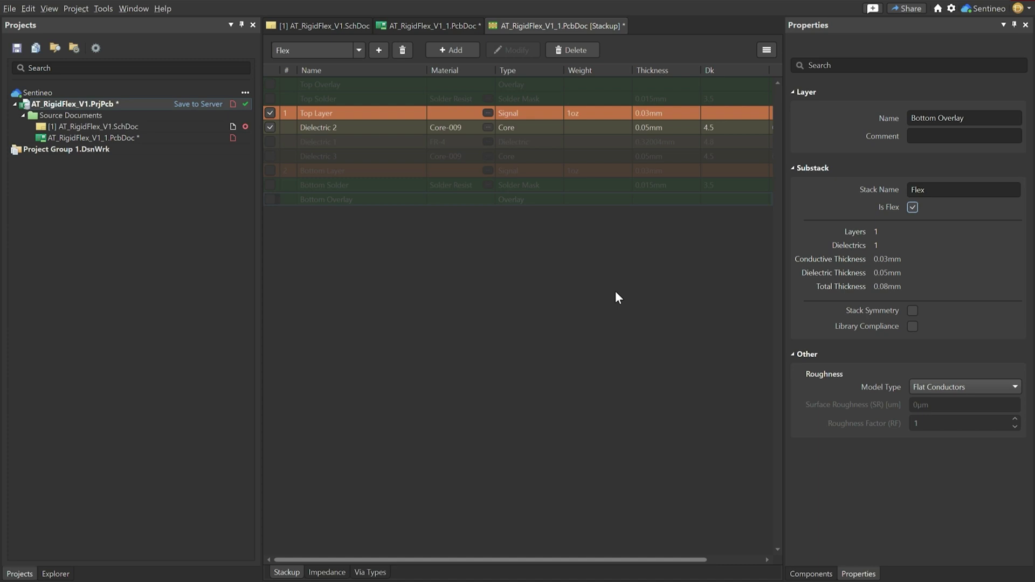
left_click(362, 114)
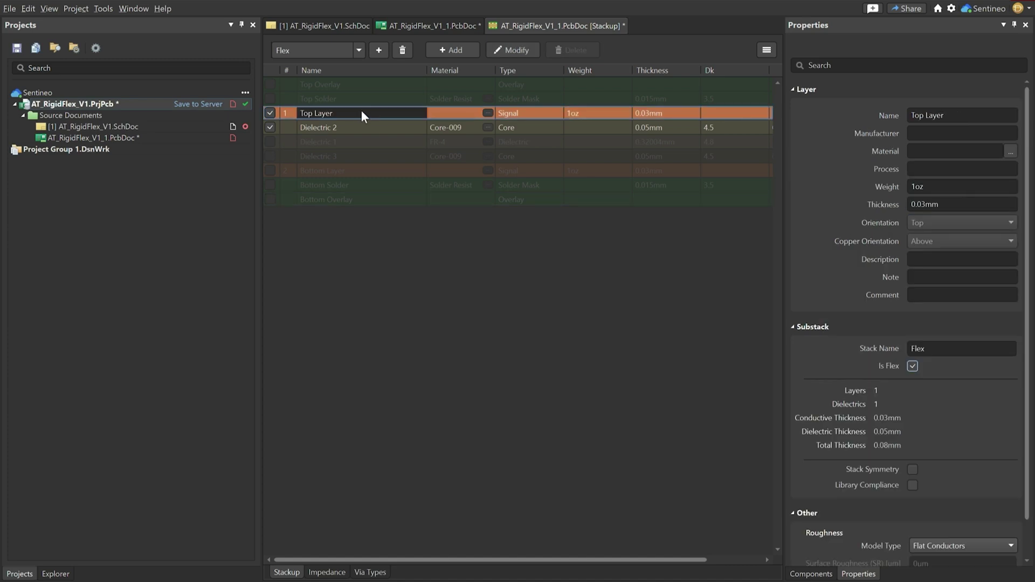
- Add a coverlay layer above Top Layer, giving a 0.012mm FC-001 Top Coverlay
left_click(455, 50)
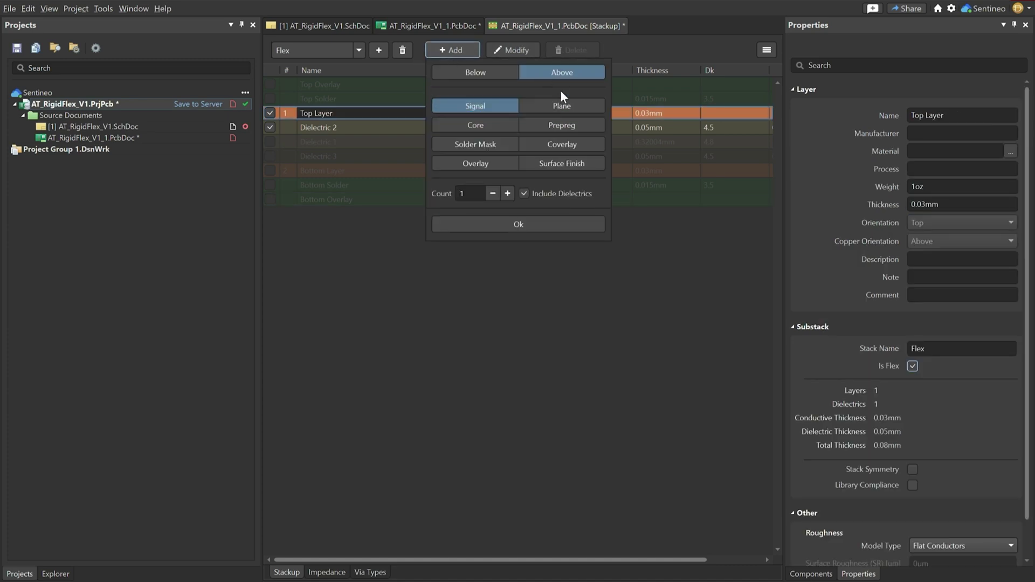
left_click(551, 144)
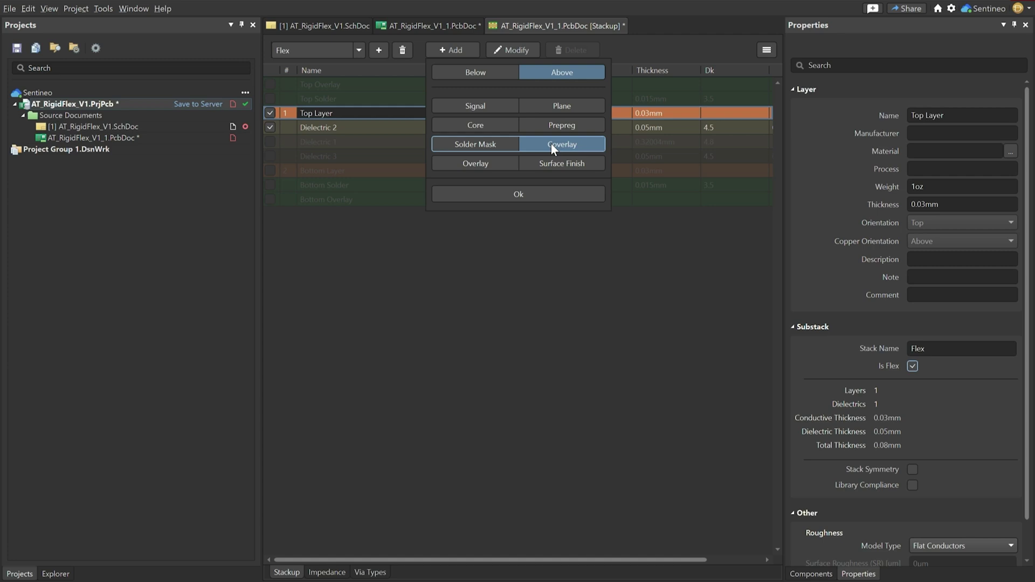
left_click(511, 196)
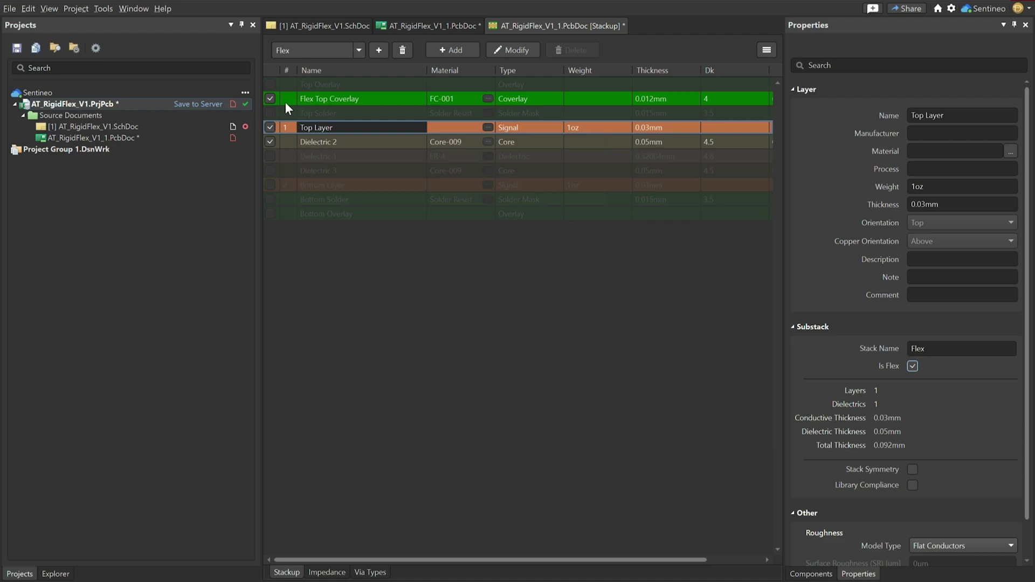
key("ctrl+Left")
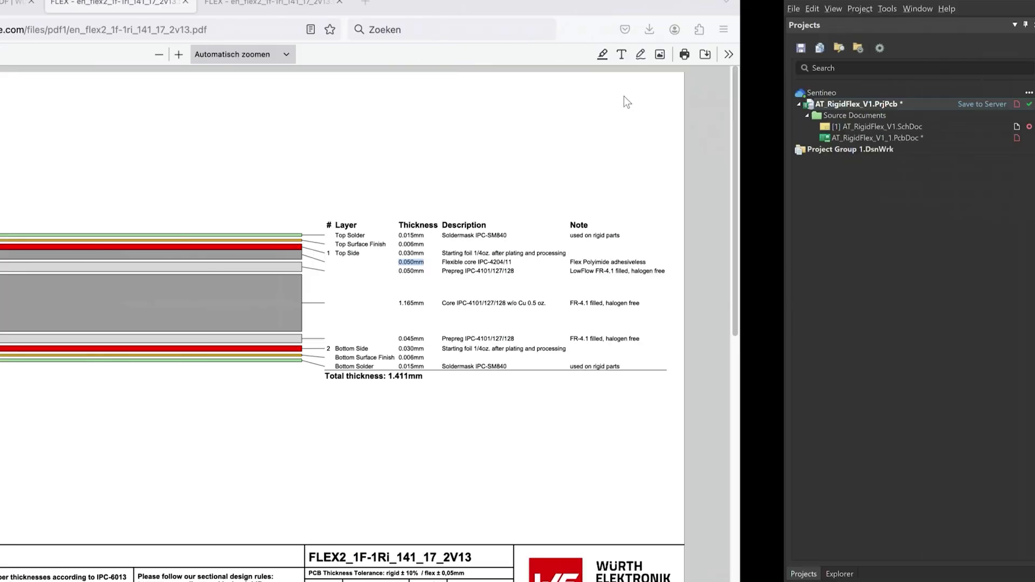
scroll(658, 305, "down", 5)
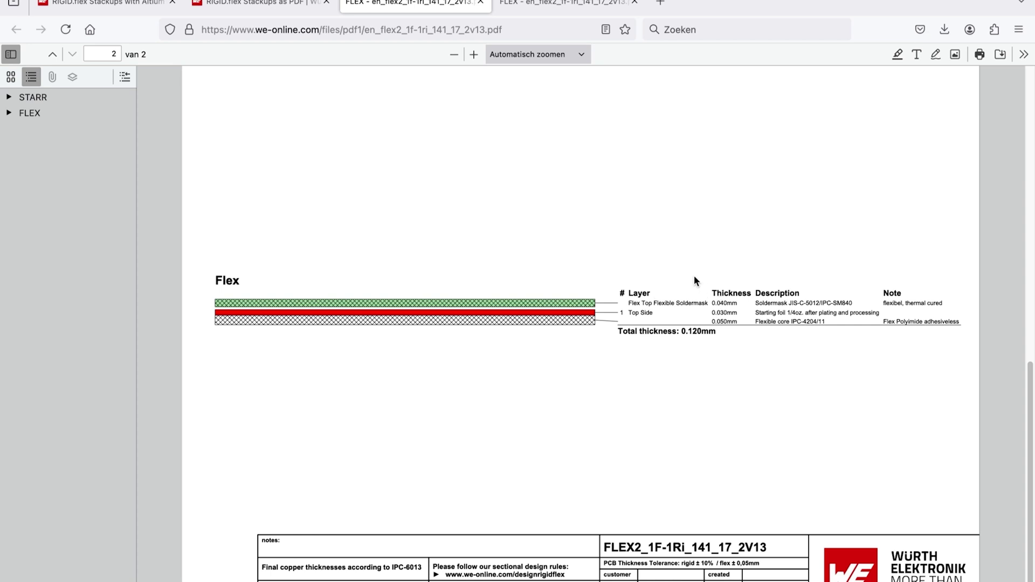
key("ctrl+Right")
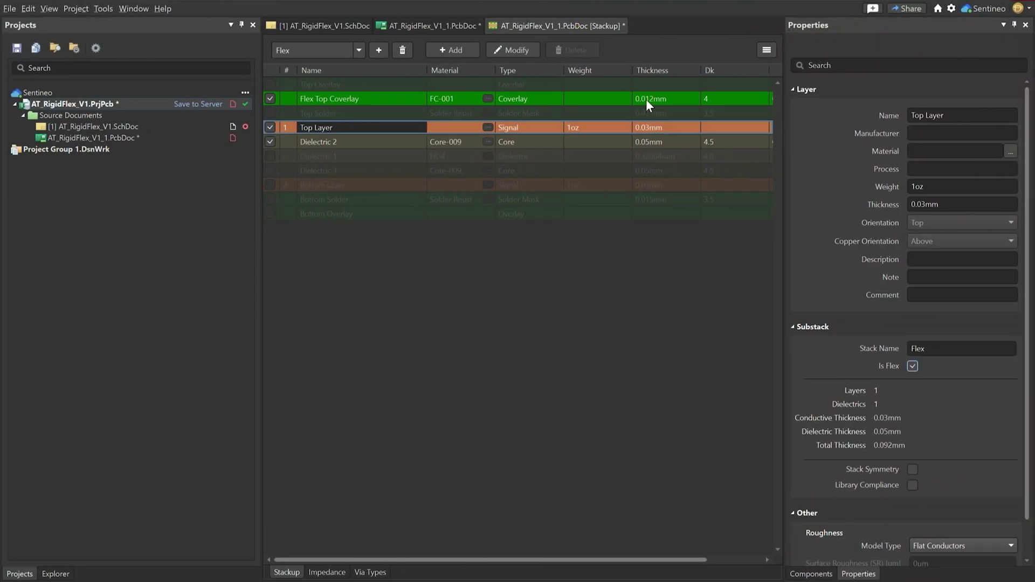
- Set the Flex Top Coverlay thickness to 0.04mm
left_click(647, 99)
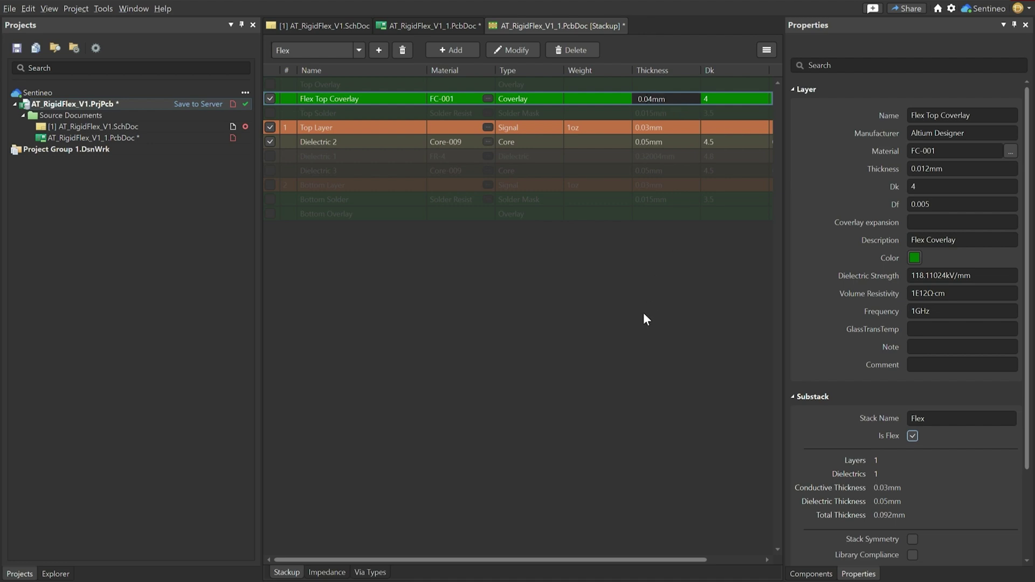
type("0.04mm")
key("Return")
- Verify the 0.12mm flex substack against the PDF and save the stackup
key("ctrl+Left")
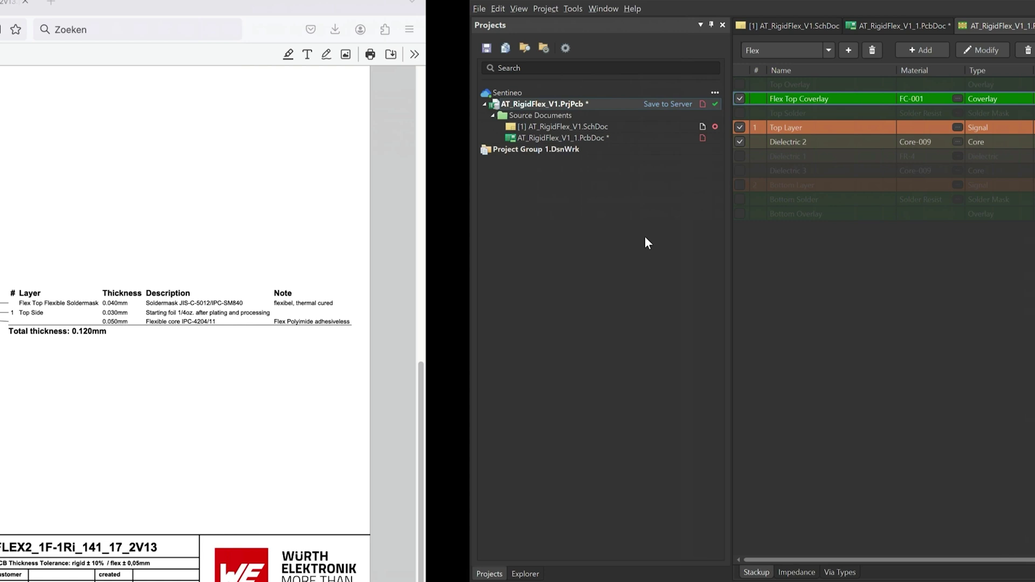
key("ctrl+Right")
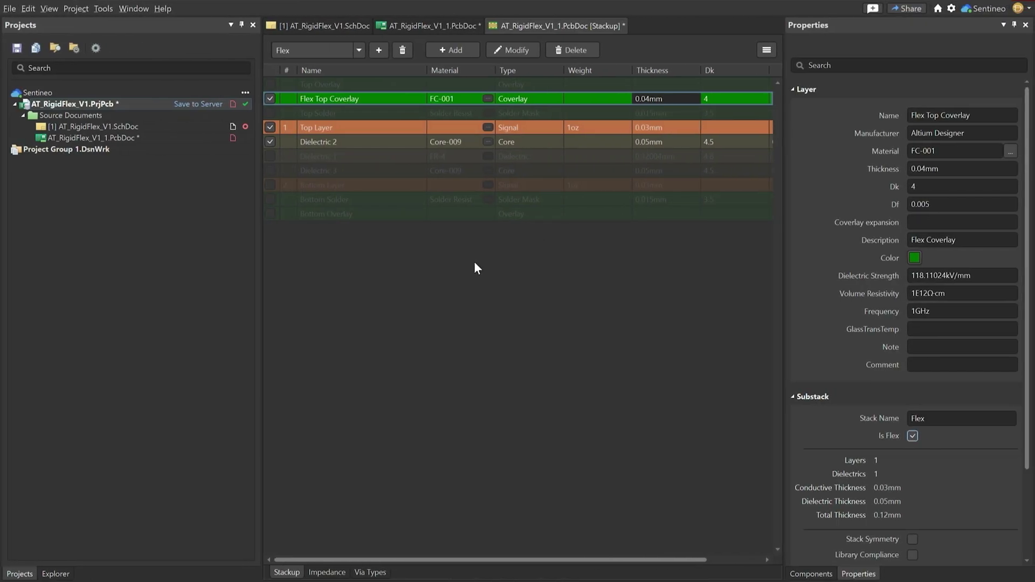
key("ctrl+s")
left_click(357, 49)
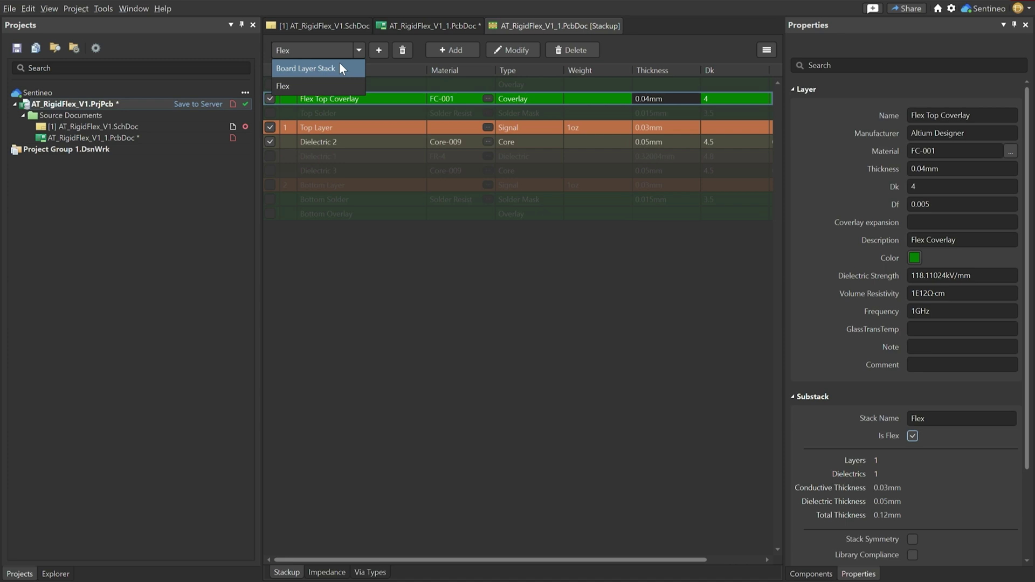
left_click(340, 67)
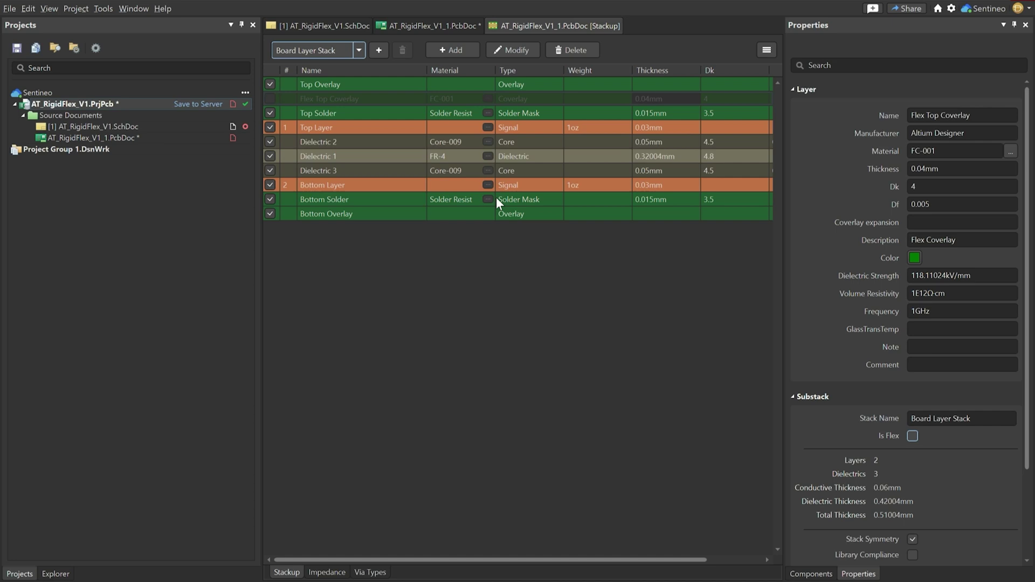
left_click(359, 51)
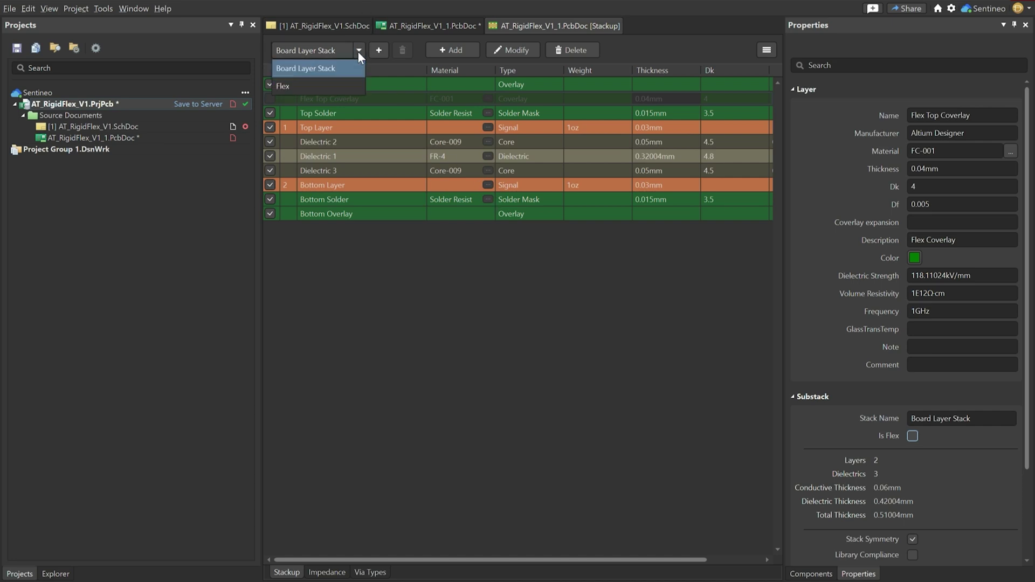
left_click(334, 85)
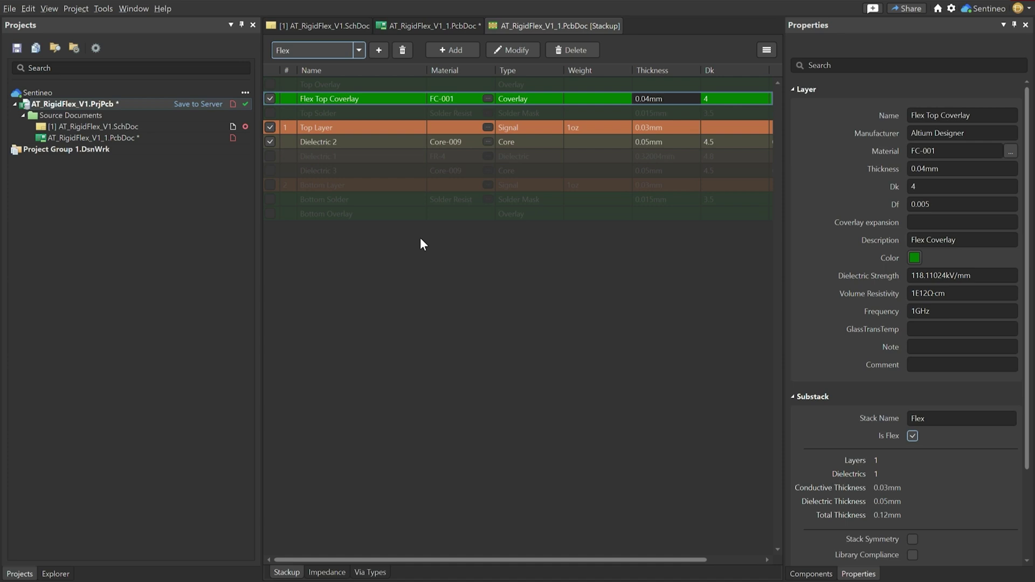
- Switch the substack selector from Flex to Board Layer Stack
key("Up")
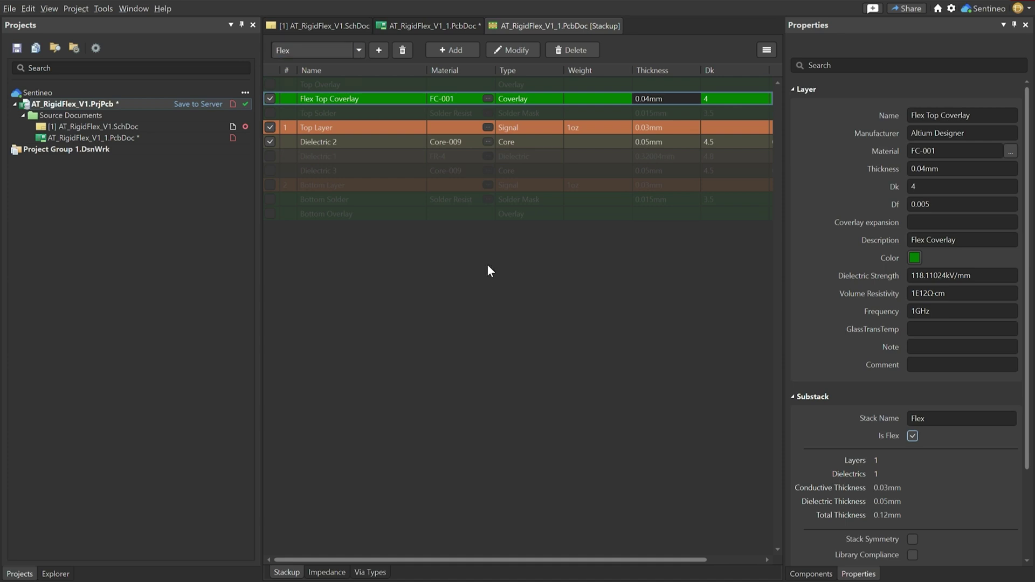